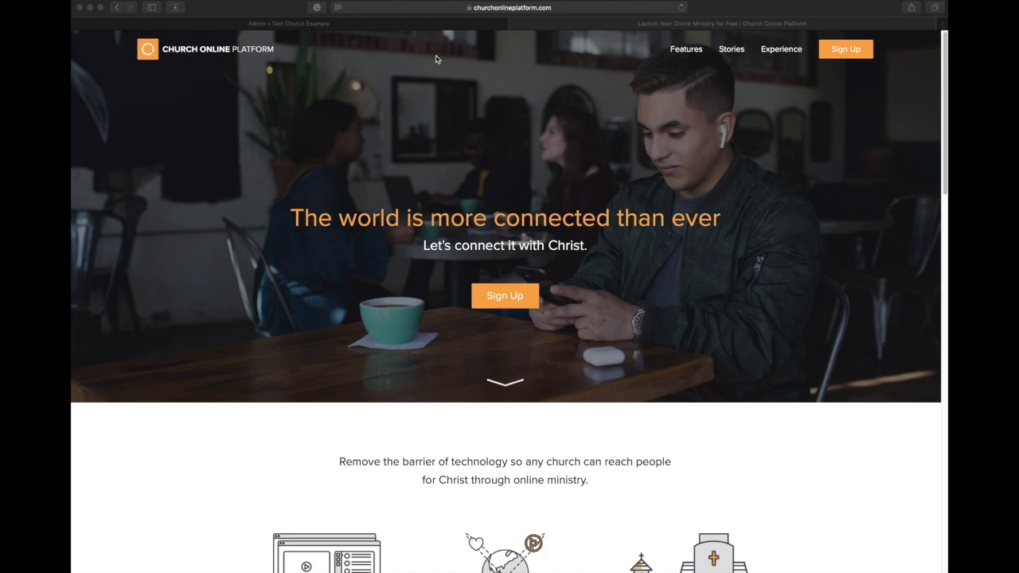
Open the Set Up Your Church form, try submitting it empty, then return to the Test Church Example admin
click(513, 297)
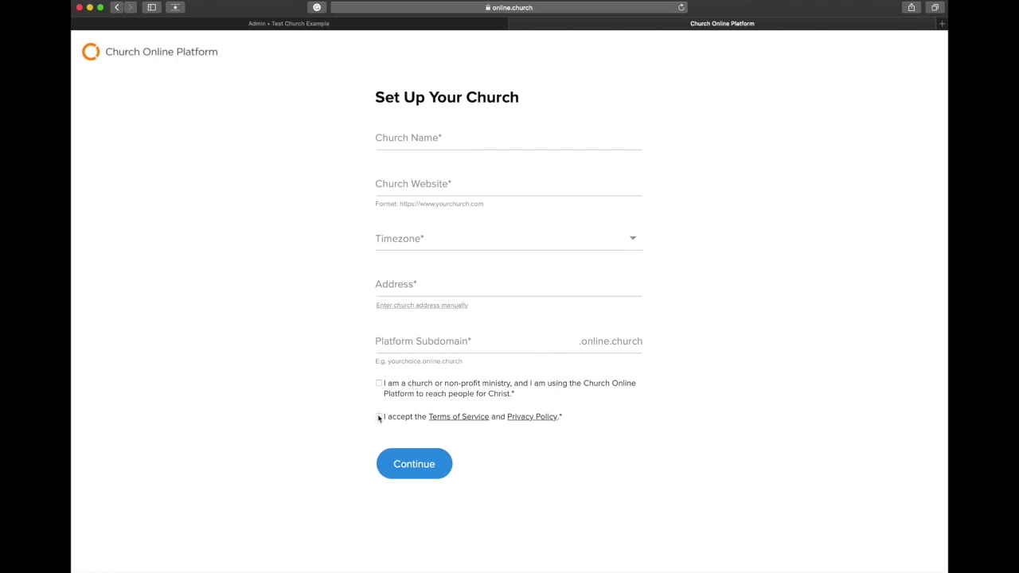
click(433, 465)
click(483, 456)
click(356, 25)
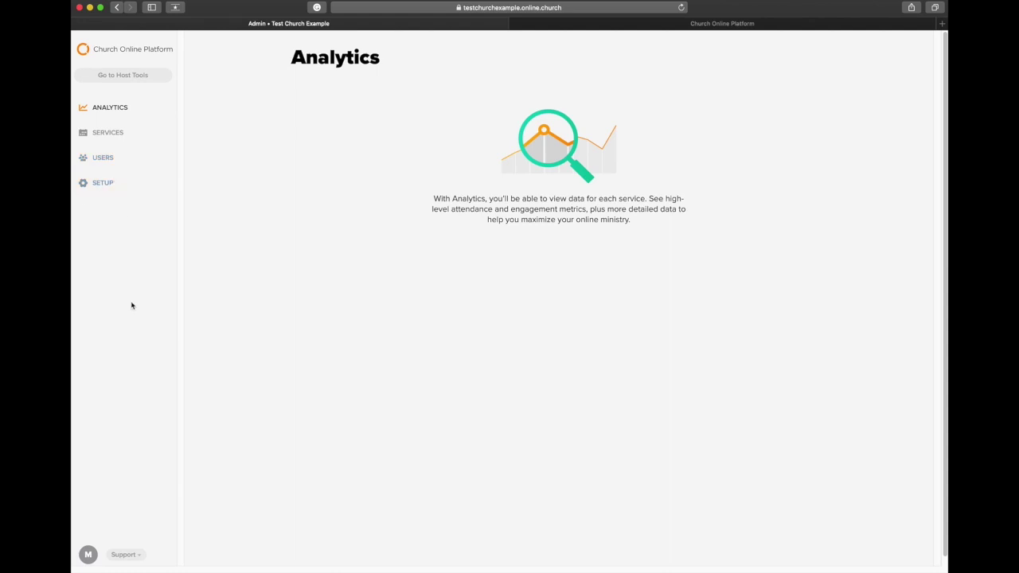
Open and close the Support menu, then go to the empty Services page
click(141, 556)
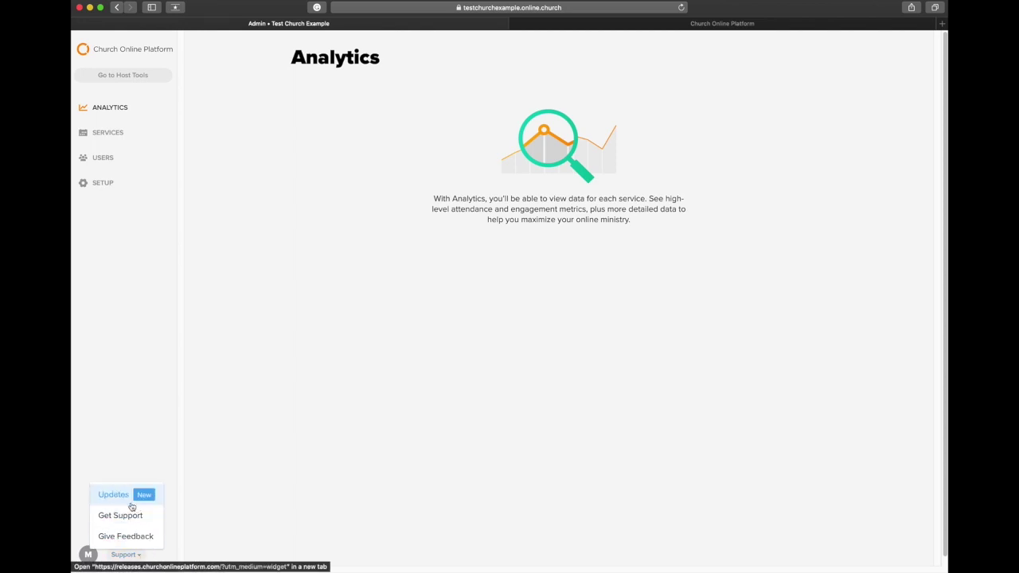
click(90, 555)
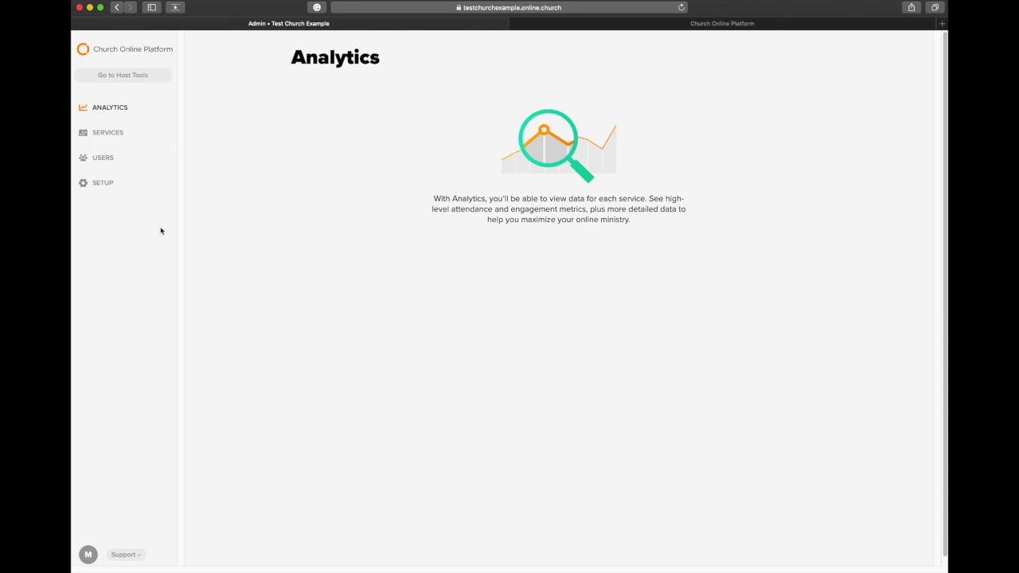
click(112, 133)
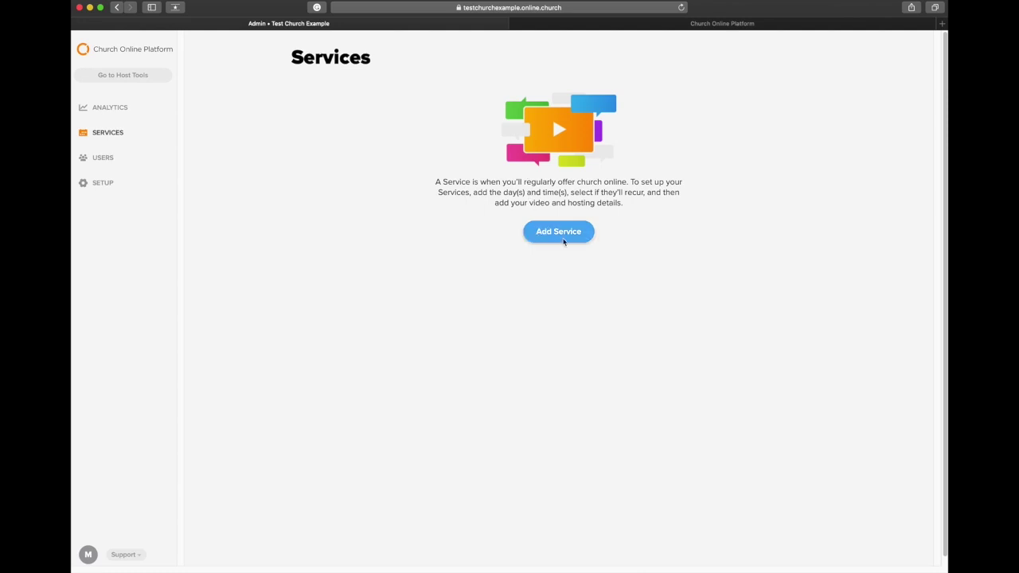
Add a non-repeating service dated March 22 at 10:00am and save it
click(562, 241)
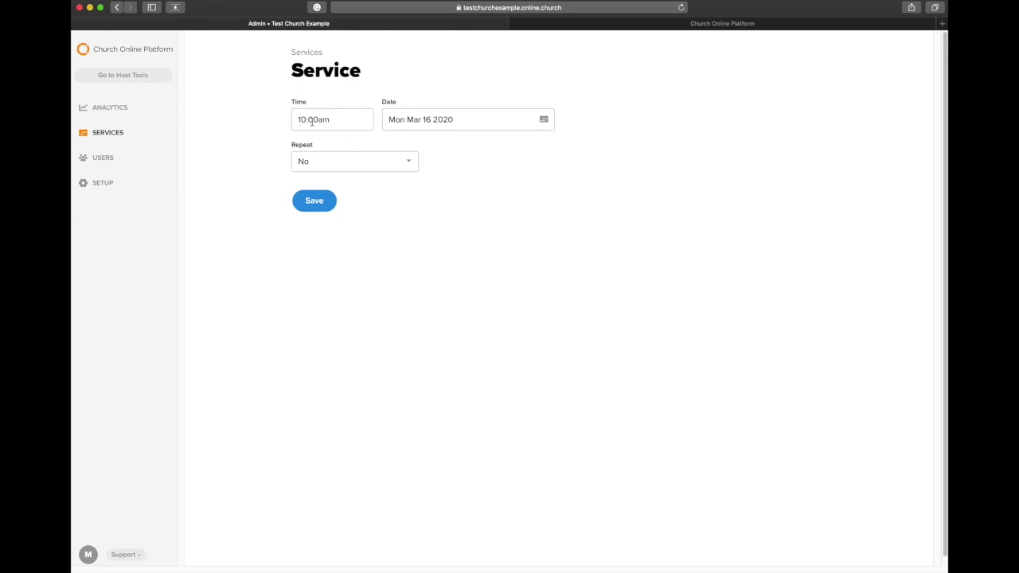
click(449, 126)
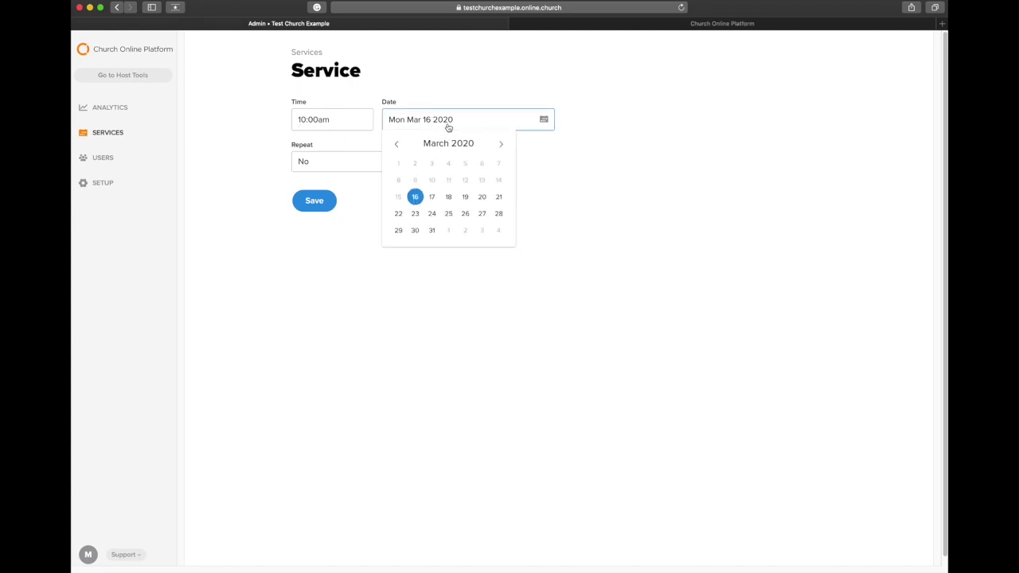
click(398, 213)
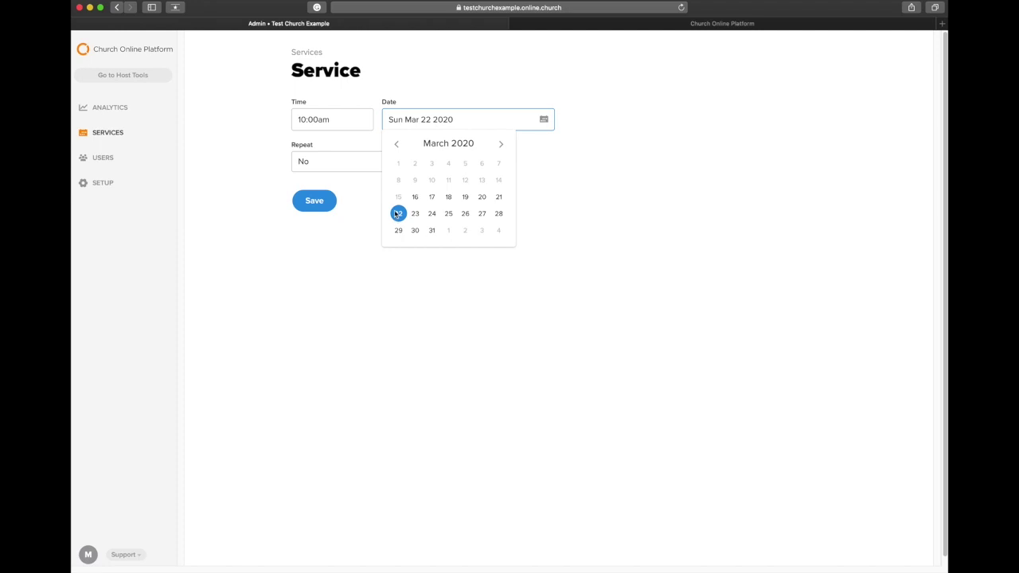
click(553, 193)
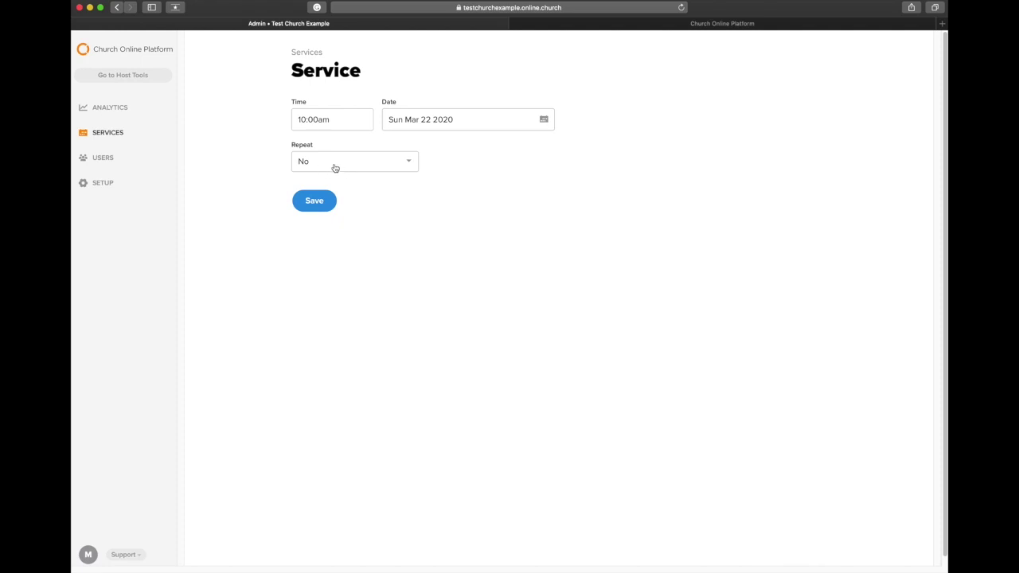
click(323, 203)
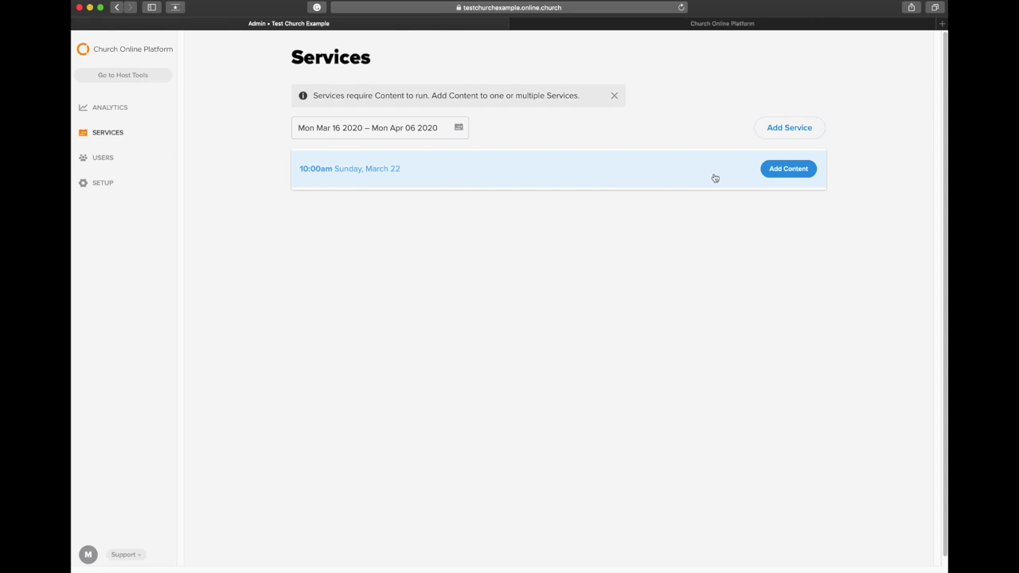
Add content to the March 22 service titled 'Weekend Sermon'
click(785, 172)
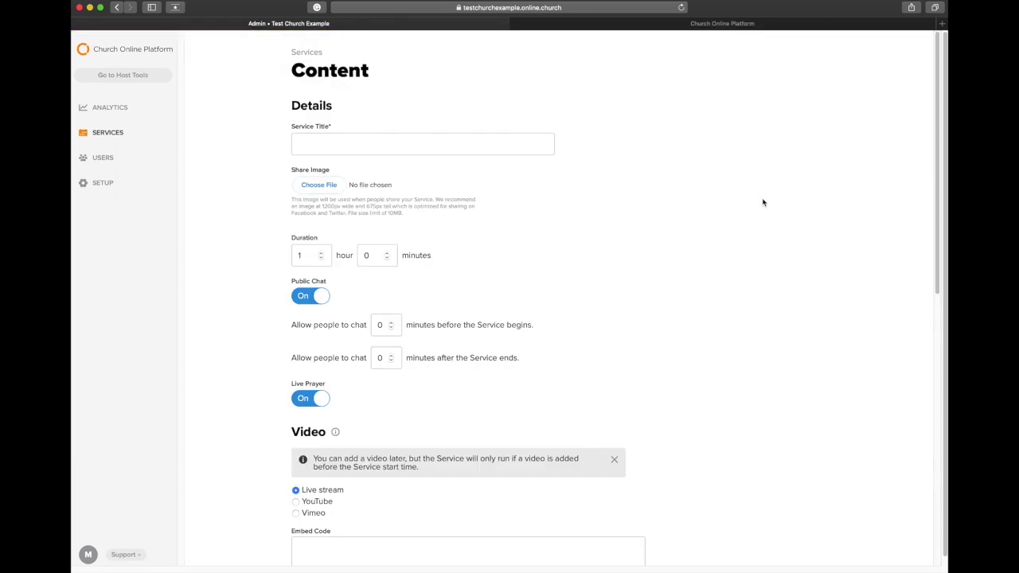
click(380, 148)
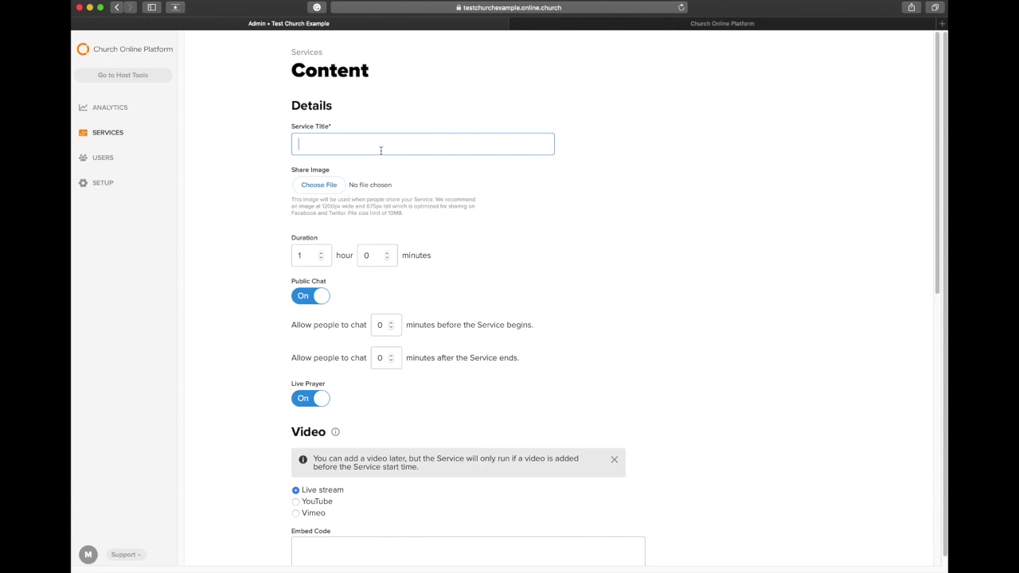
text(W)
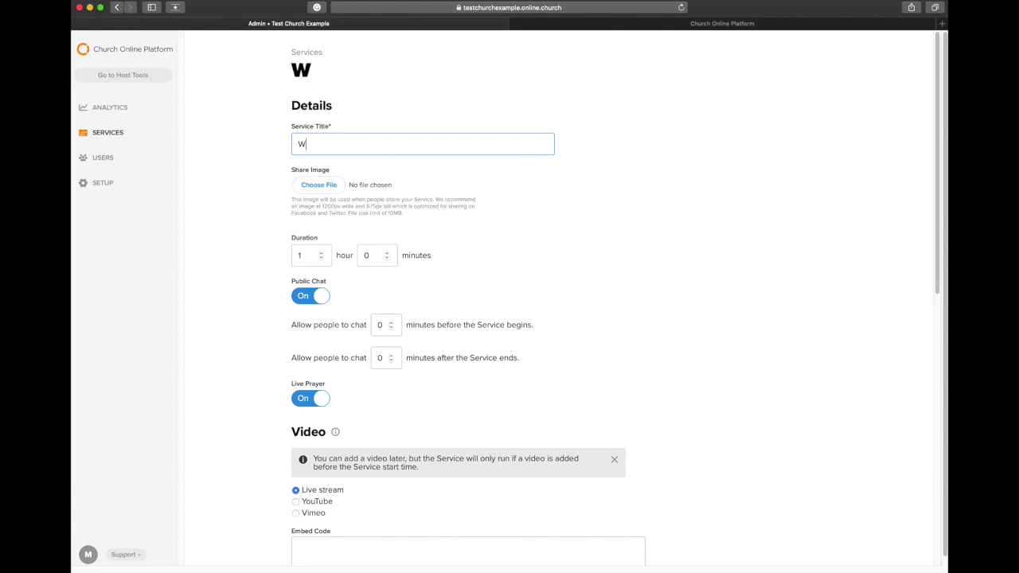
text(eekend Sermon)
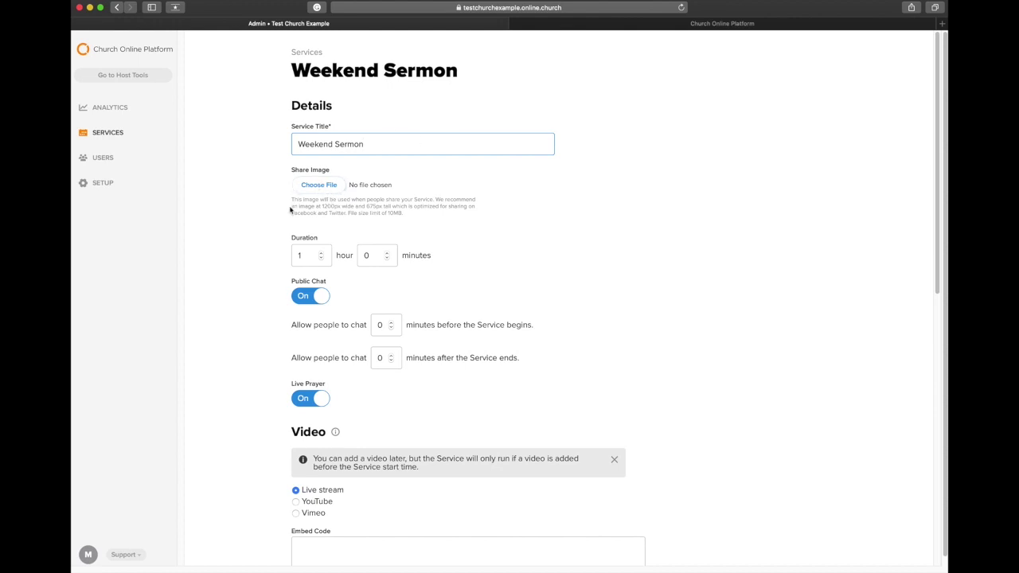
drag(296, 206, 465, 208)
click(414, 217)
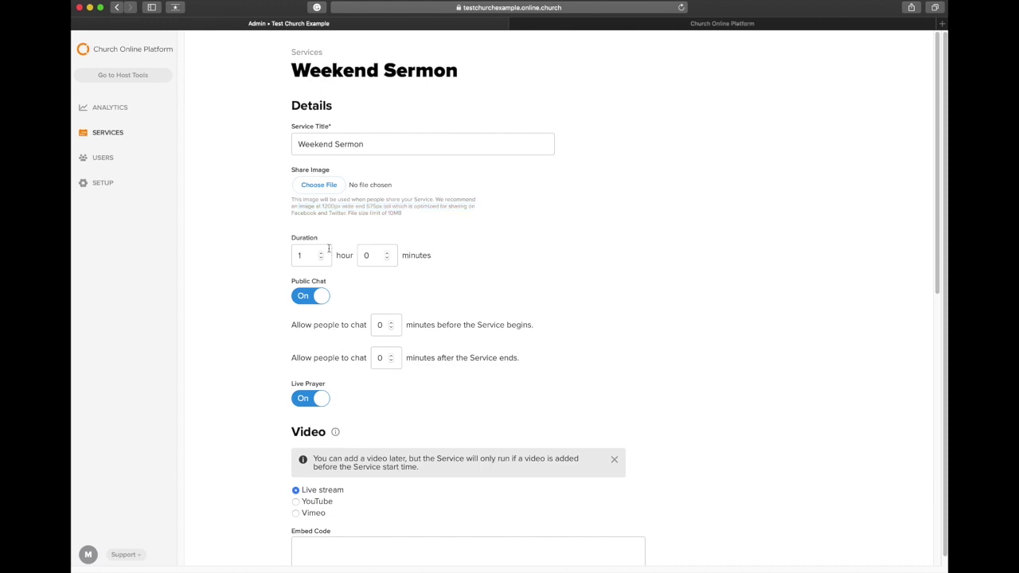
Set duration to 1 hour 30 minutes and chat to 10 minutes before and after
click(387, 253)
click(387, 254)
text(30)
click(420, 273)
click(382, 325)
key(BackSpace)
text(10)
click(406, 338)
double_click(380, 357)
text(10)
click(486, 369)
scroll(555, 398, down, 3)
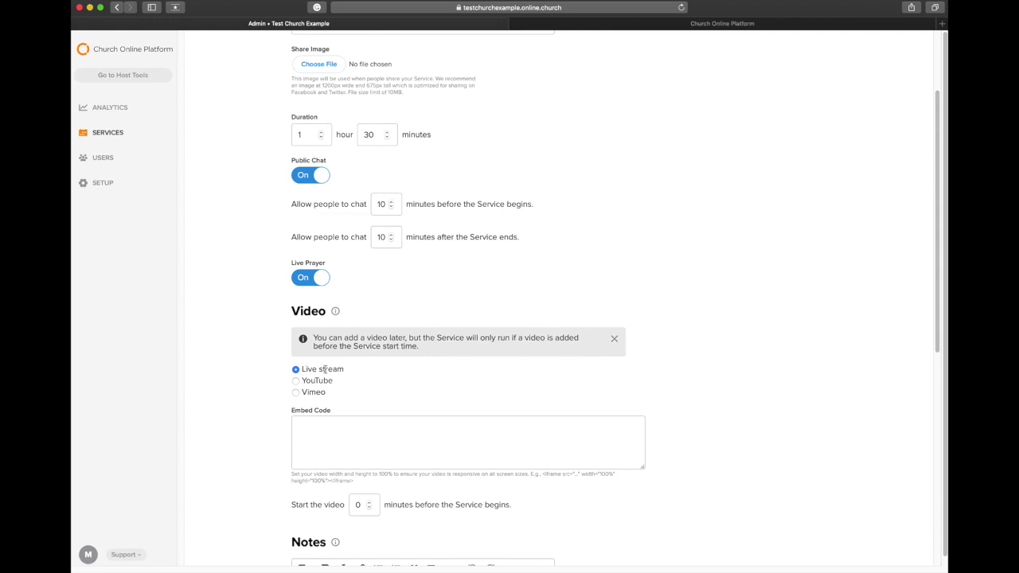
Choose Vimeo as the video source and select the Vimeo Video URL field
click(304, 382)
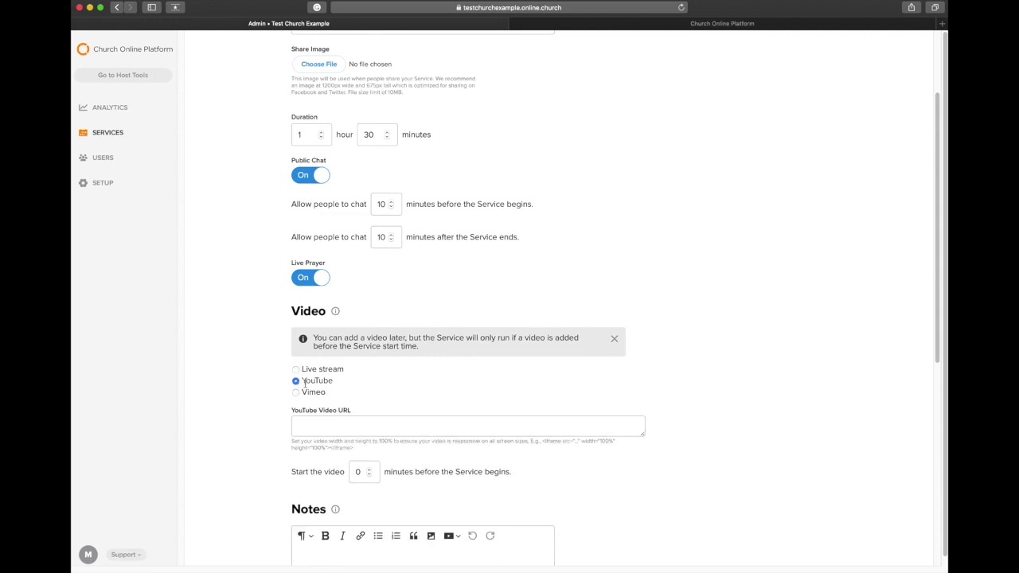
click(297, 393)
click(297, 383)
click(296, 391)
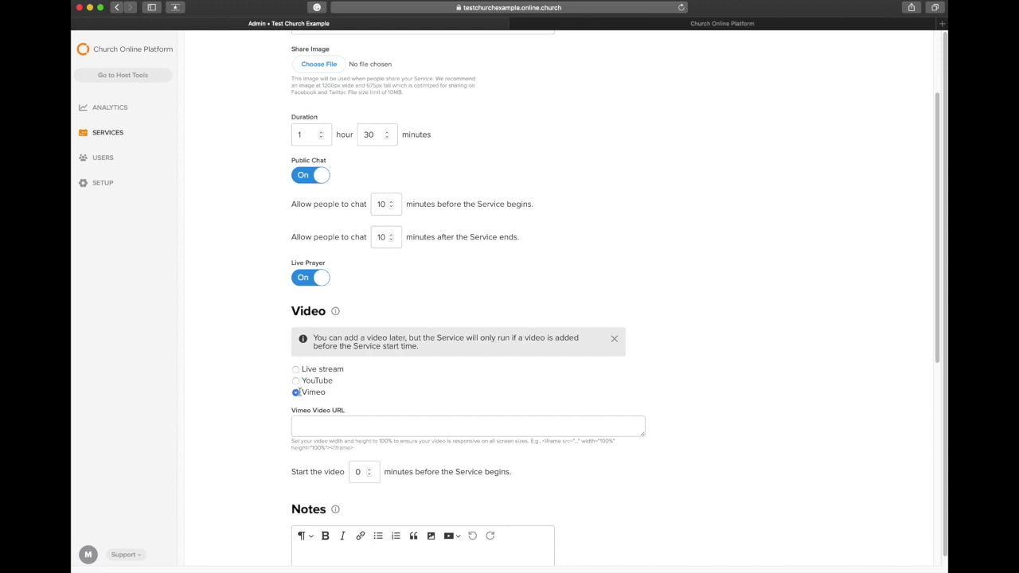
click(335, 429)
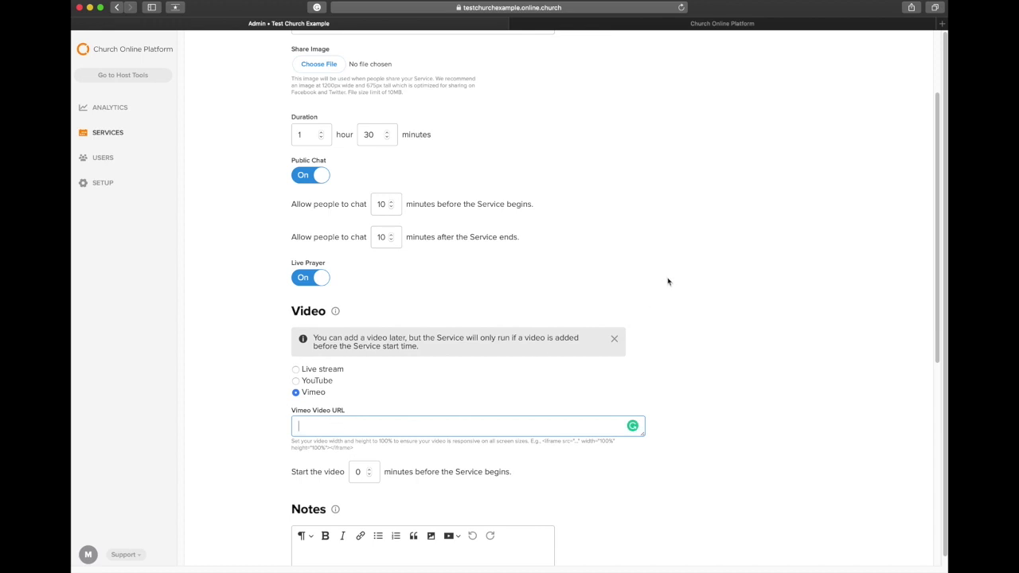
scroll(668, 281, down, 1)
scroll(669, 282, down, 2)
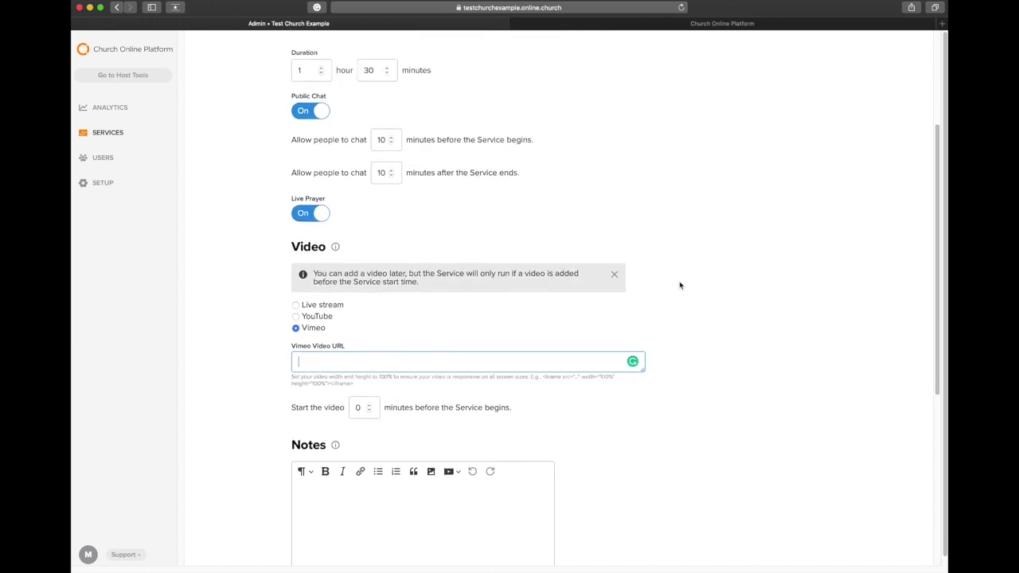
scroll(679, 286, down, 1)
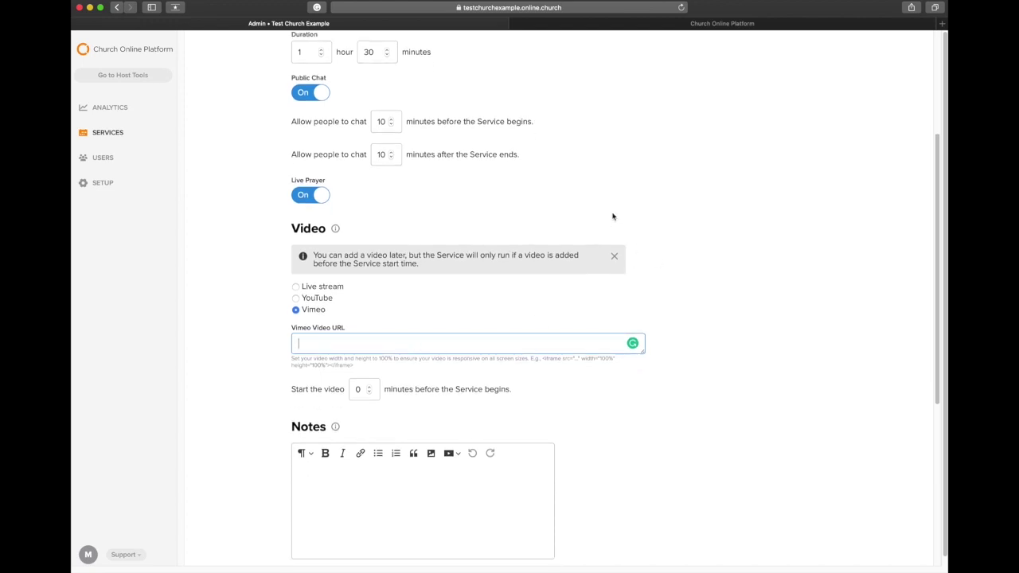
Open vimeo.com in a new browser tab
key(super+t)
text(vimeo.com)
key(Return)
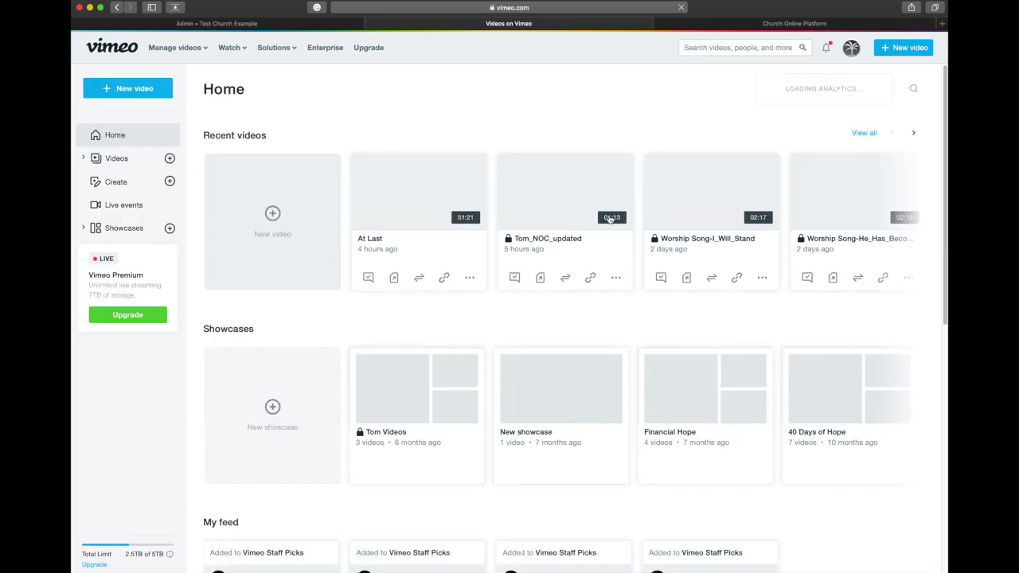
Copy the At Last video's link from its Vimeo settings and return to the church admin tab
click(470, 278)
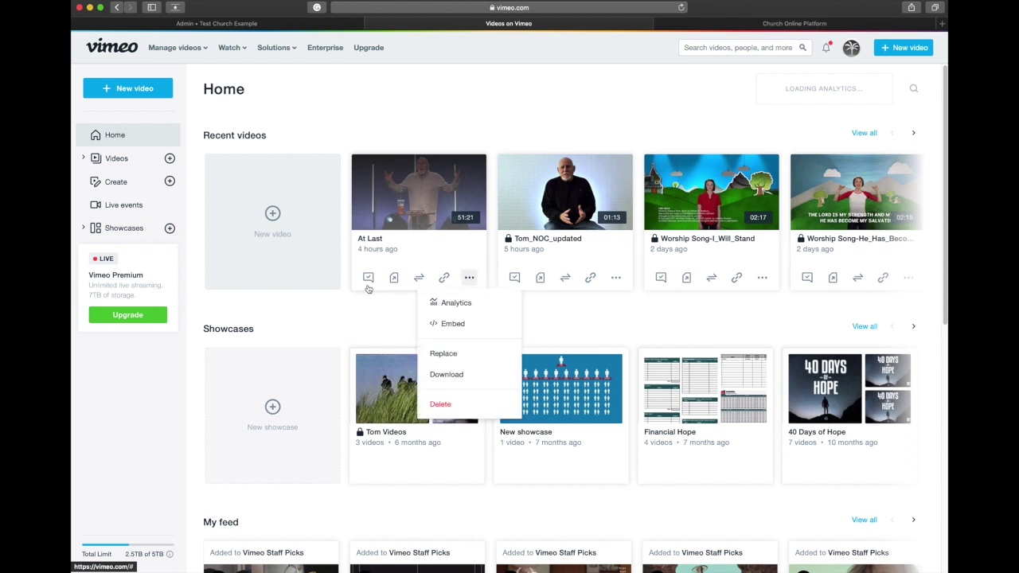
click(372, 243)
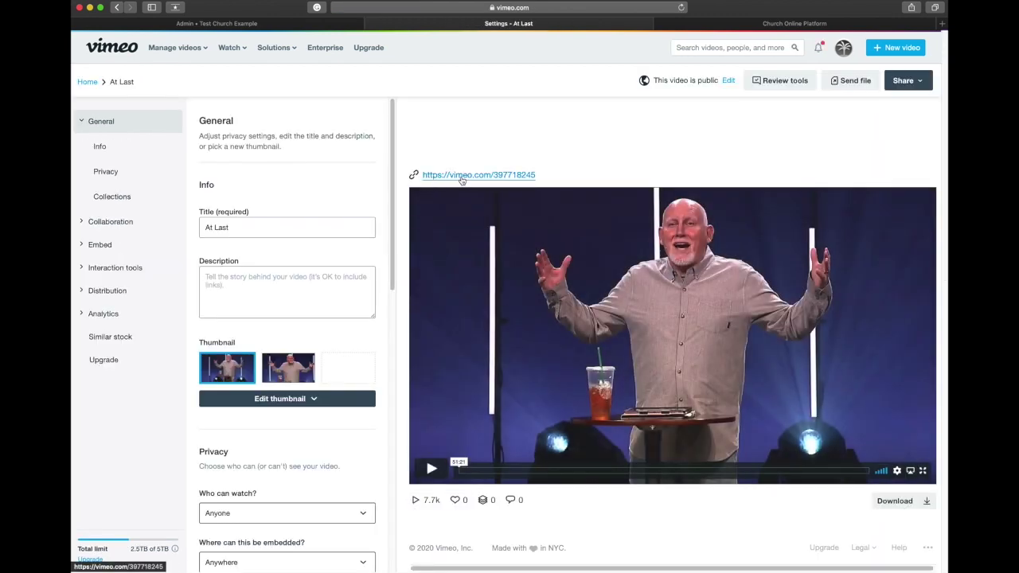
right_click(502, 178)
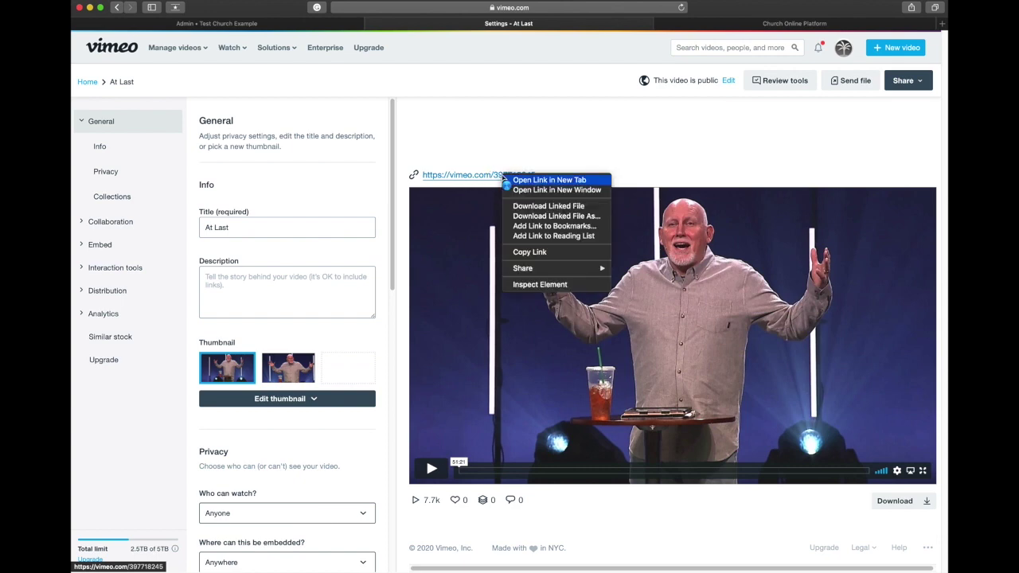
click(527, 251)
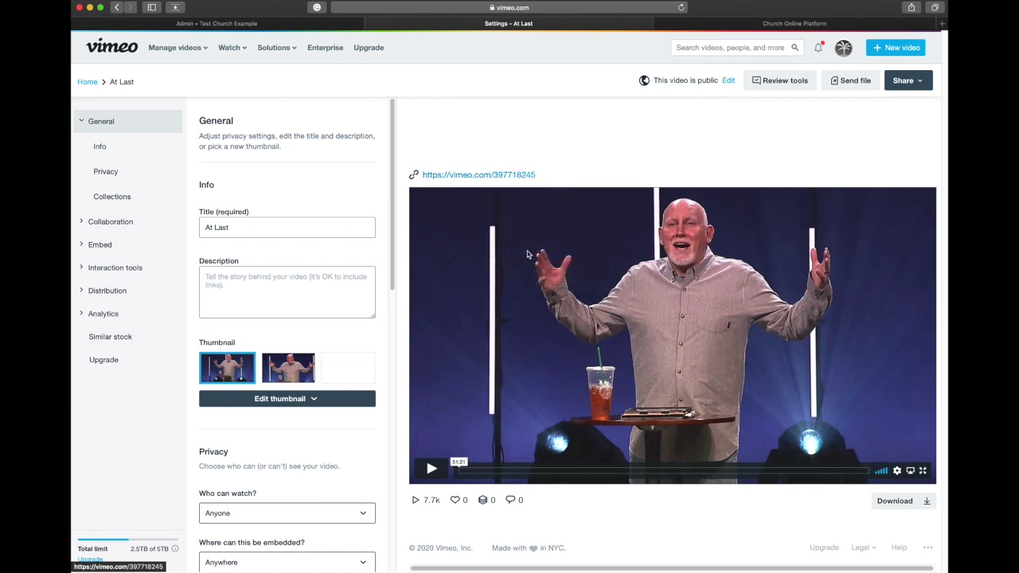
click(301, 25)
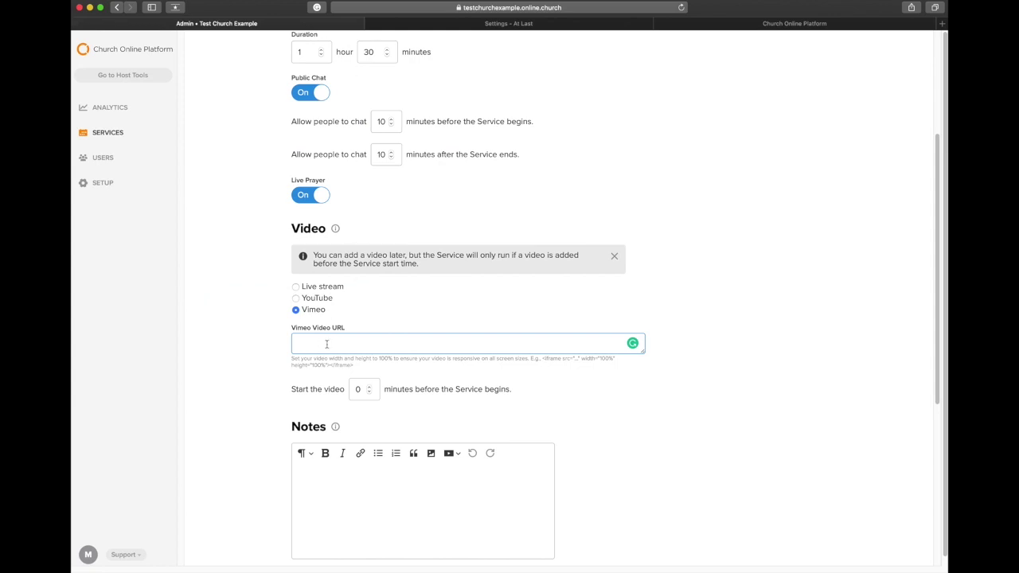
key(super+v)
click(444, 367)
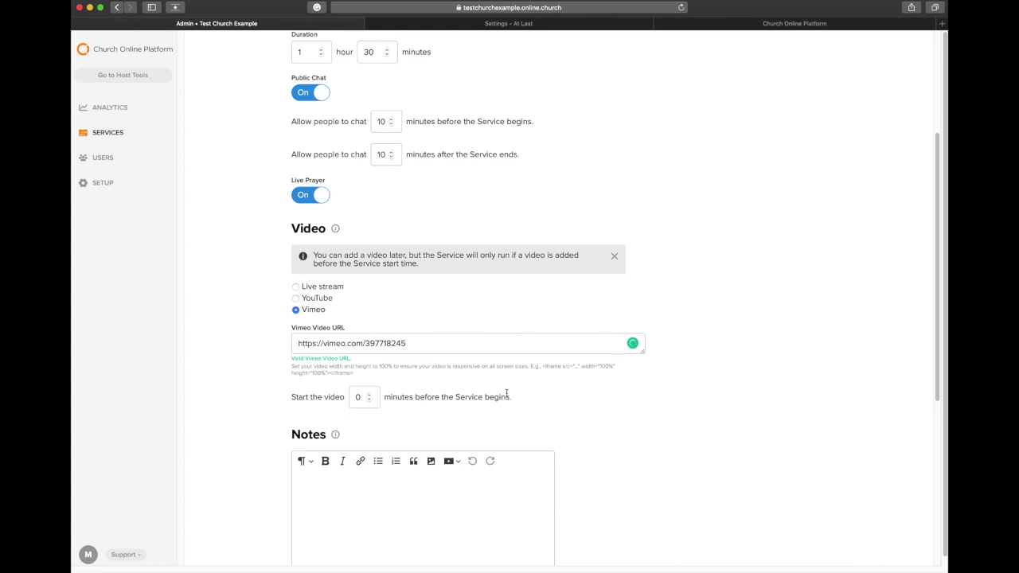
scroll(573, 396, down, 1)
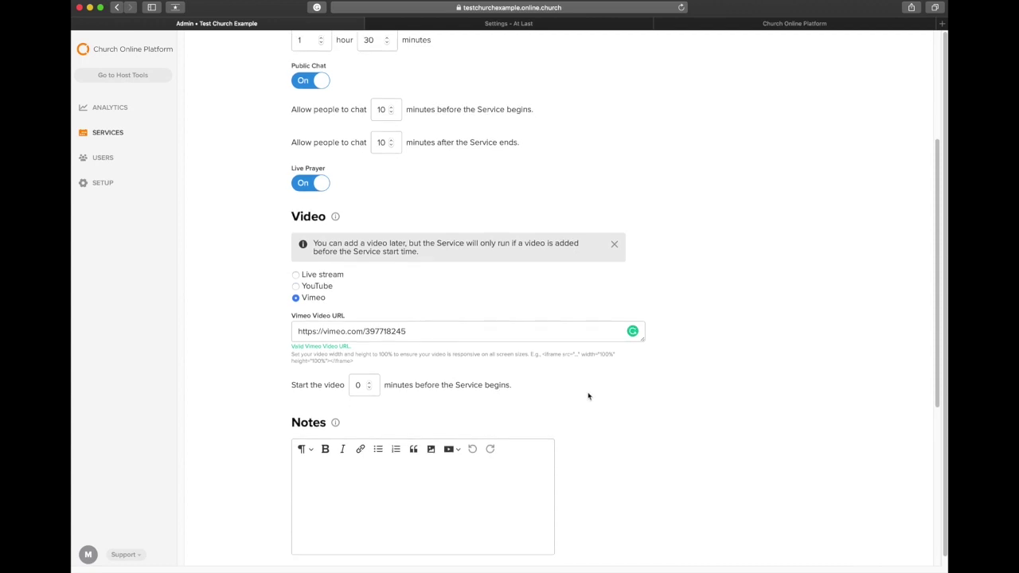
scroll(589, 396, down, 3)
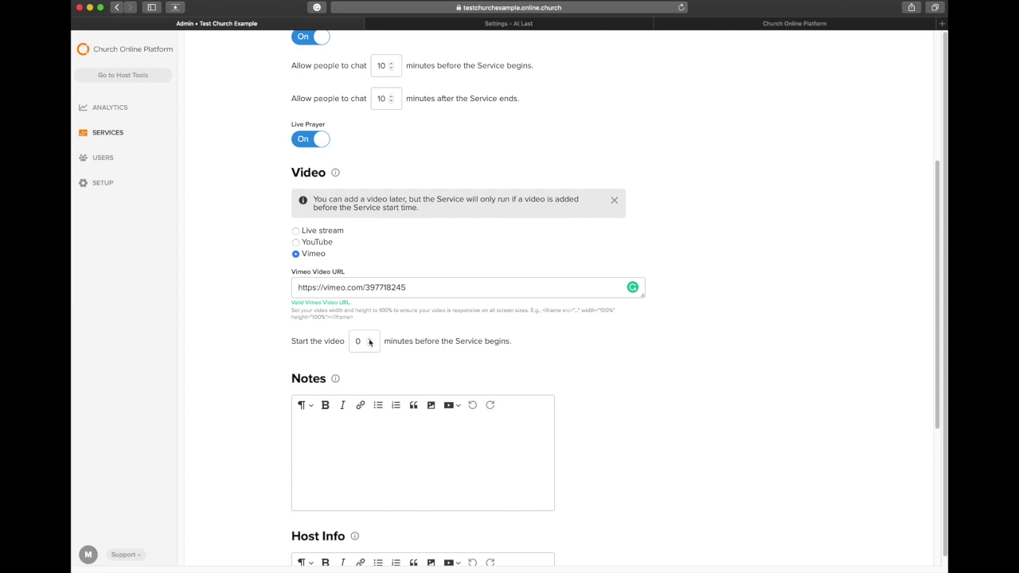
Set the video to start 4 minutes before the service begins
click(369, 339)
drag(369, 340, 371, 342)
click(370, 340)
click(398, 347)
click(368, 344)
key(BackSpace)
click(371, 341)
click(369, 345)
click(474, 360)
scroll(582, 365, down, 2)
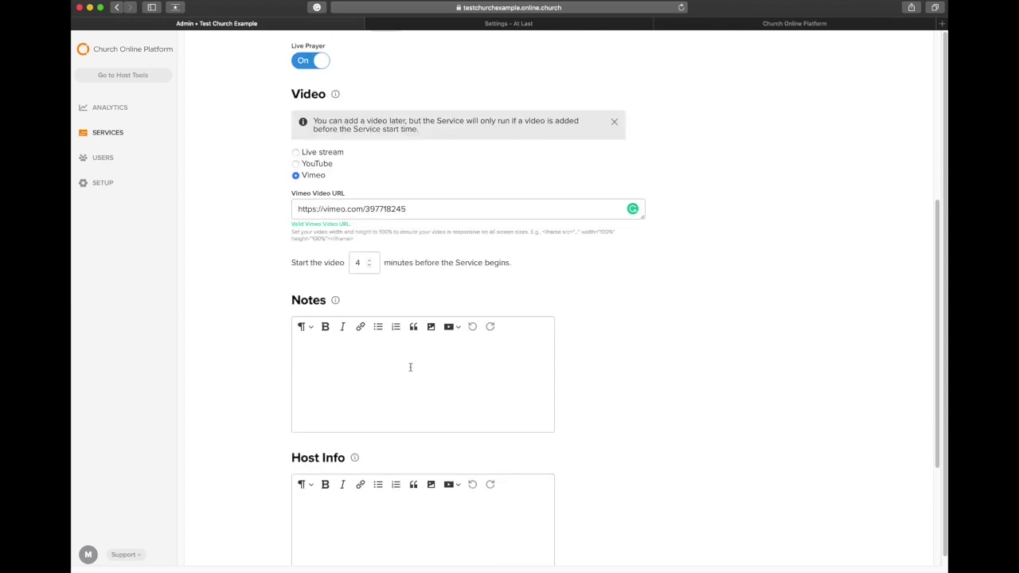
scroll(566, 398, down, 2)
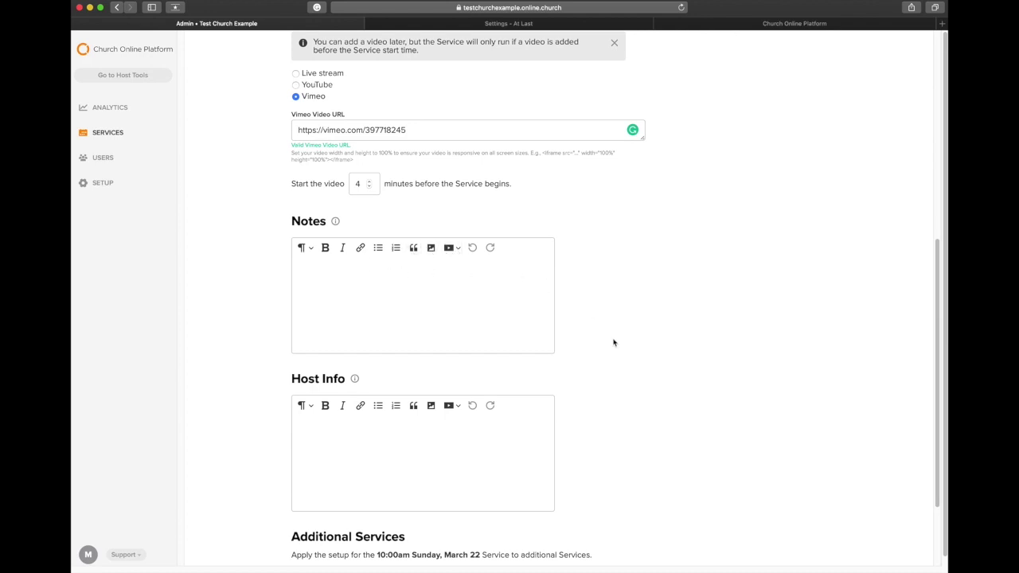
scroll(613, 343, down, 1)
Write host info asking hosts to be friendly in chat and share the website address
click(373, 407)
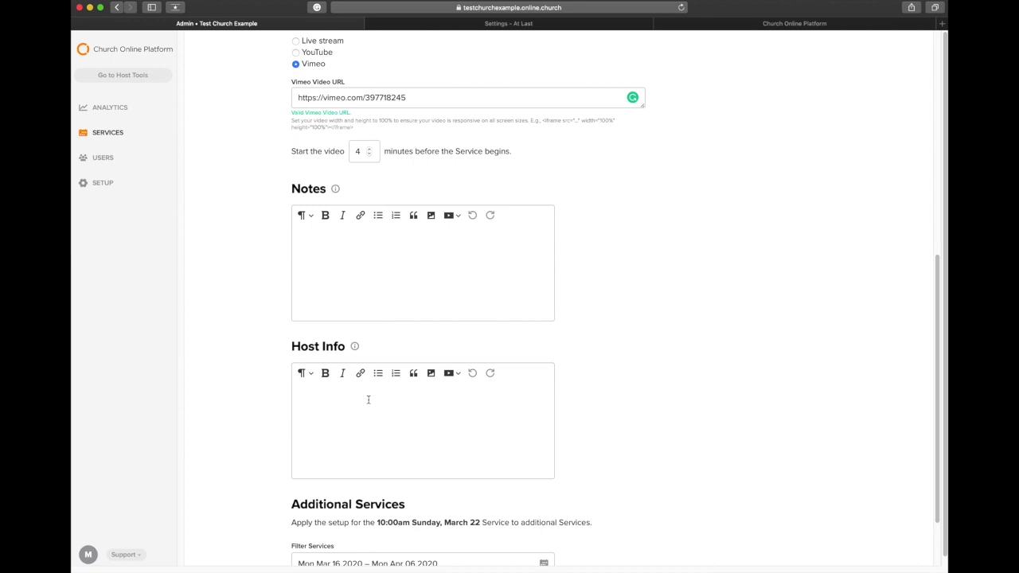
text(Make sure to be friendly when people hop on)
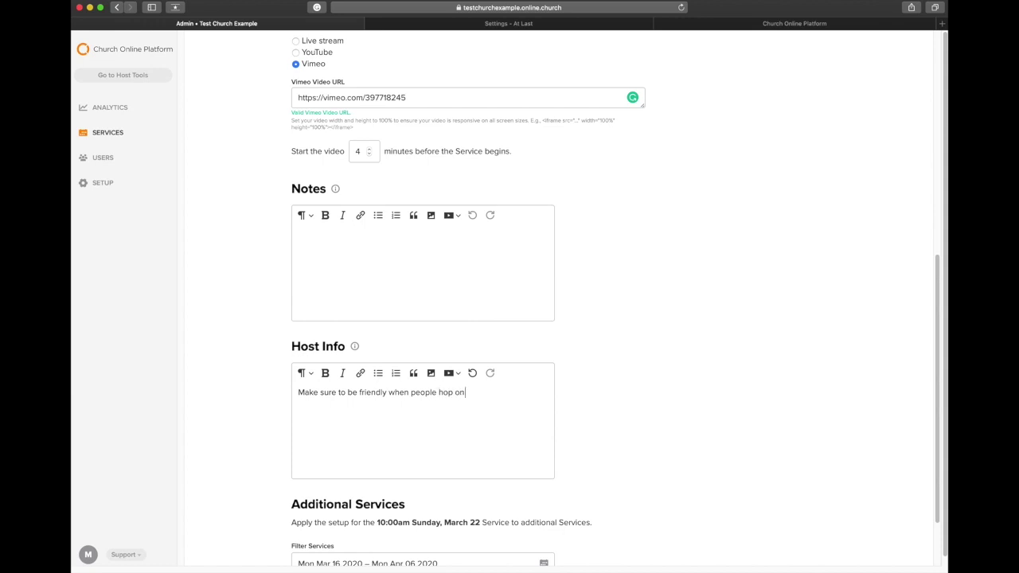
text(into chat)
text(Don)
text('t forget)
key(BackSpace)
key(BackSpace)
text(et to share the)
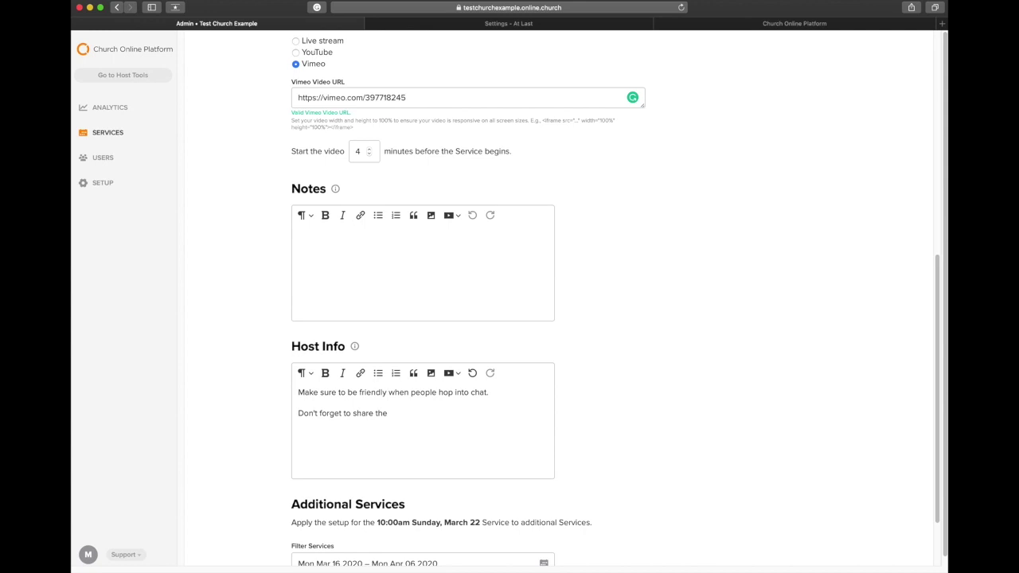
text( website as a way to find more information: )
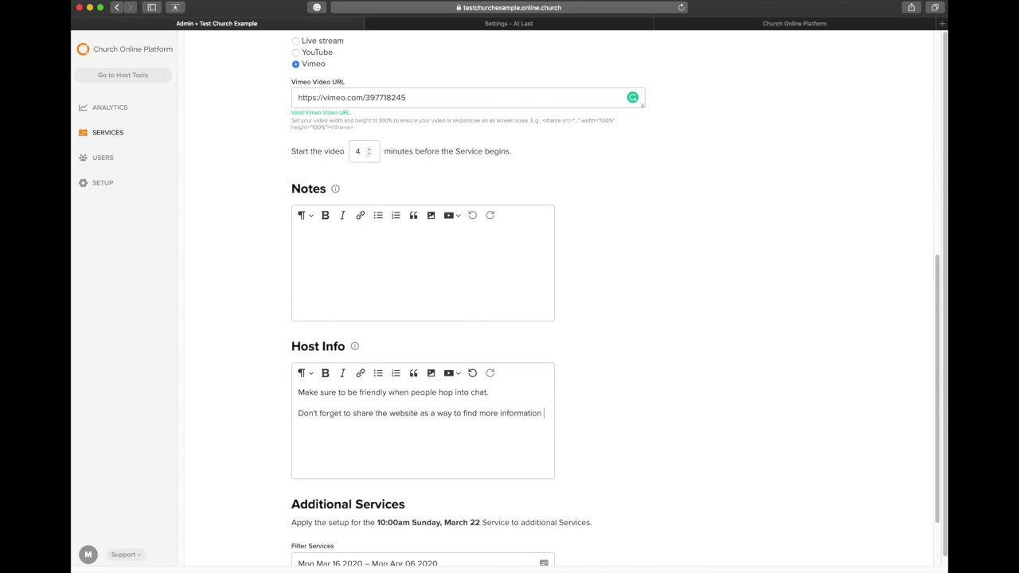
text(http://mcurtis.co)
Turn the website address in the host note into a hyperlink
drag(363, 427, 297, 429)
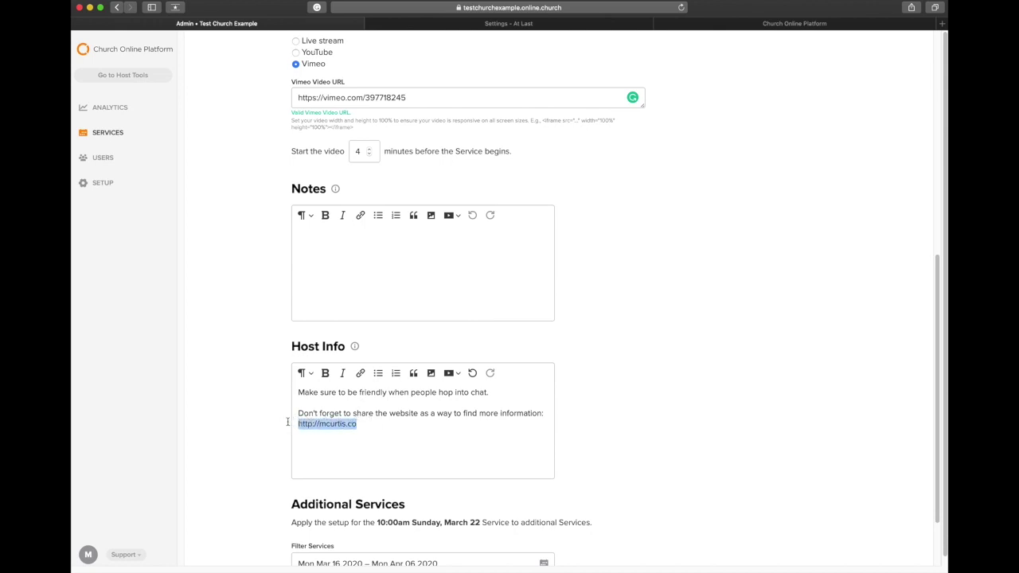
click(360, 373)
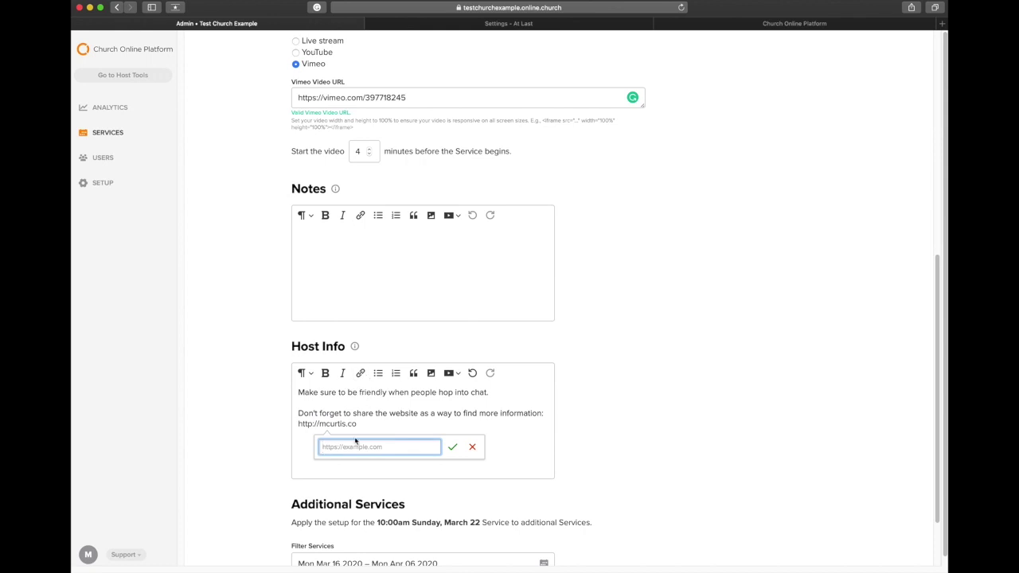
key(super+v)
click(452, 447)
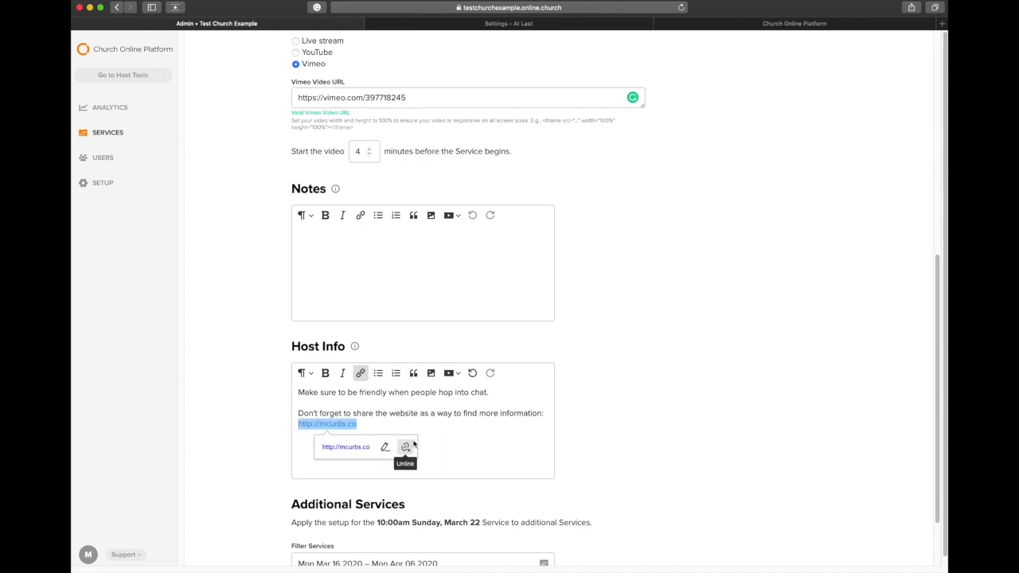
click(386, 424)
click(519, 439)
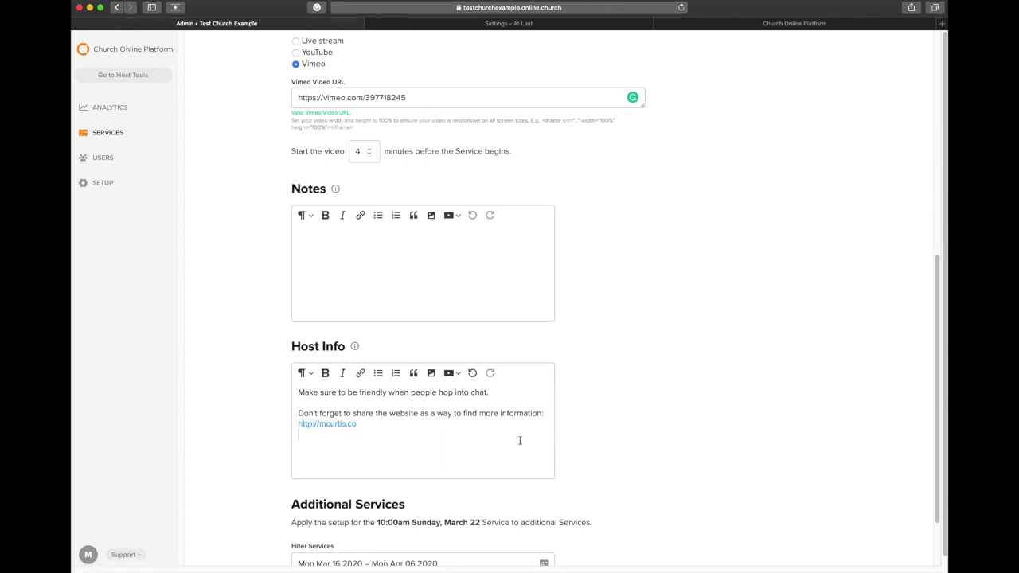
Save the Weekend Sermon service content and go to Host Tools
scroll(554, 445, down, 5)
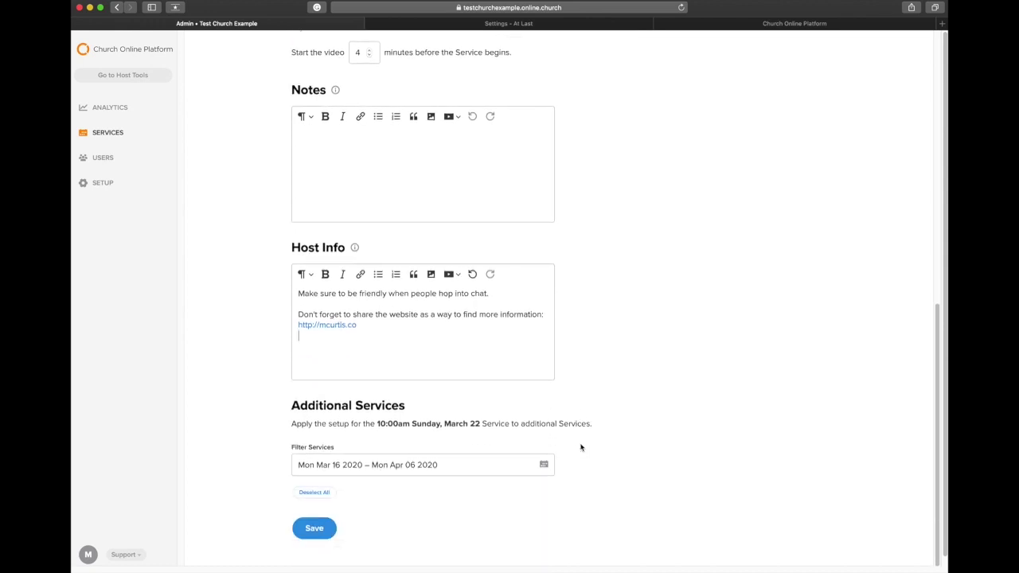
click(317, 535)
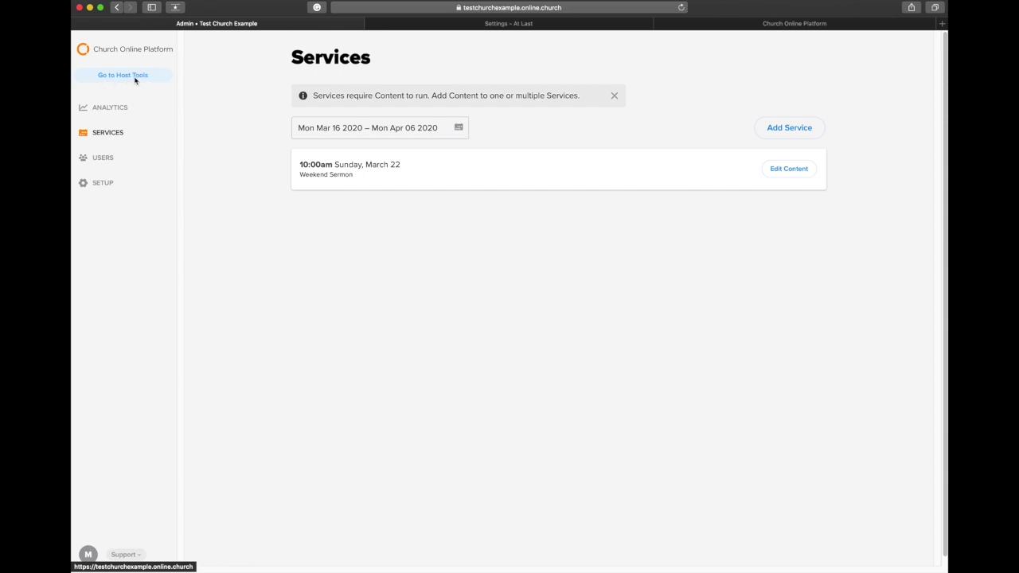
click(134, 78)
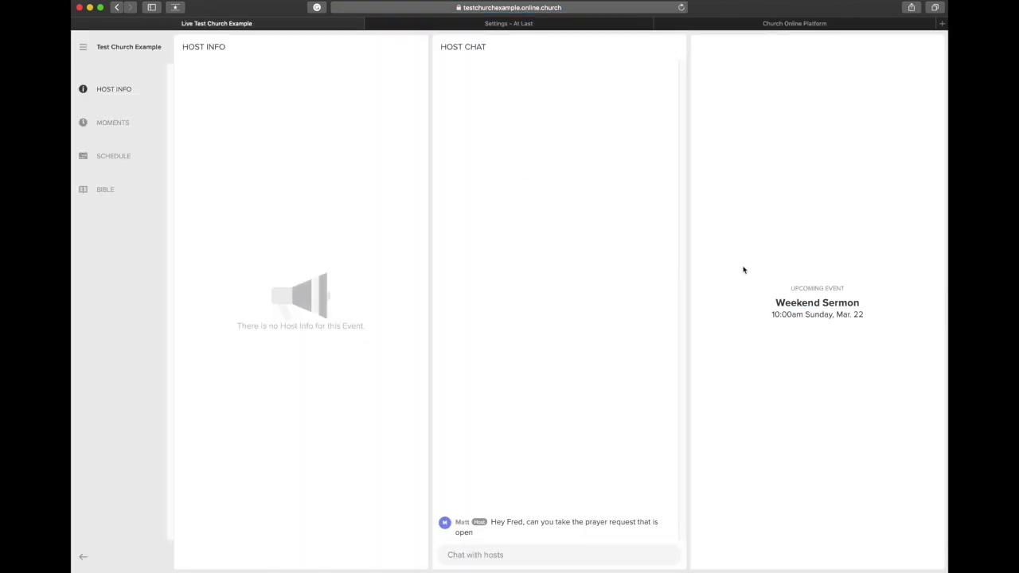
Clear an accidental text selection and dismiss the browser's suggestions popup in Host Tools
drag(857, 307, 814, 318)
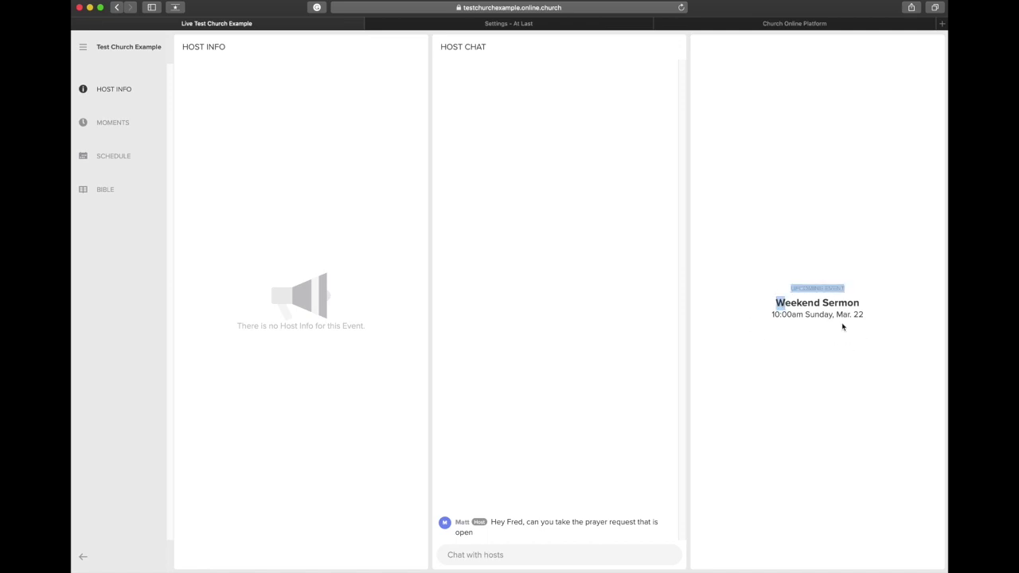
click(844, 328)
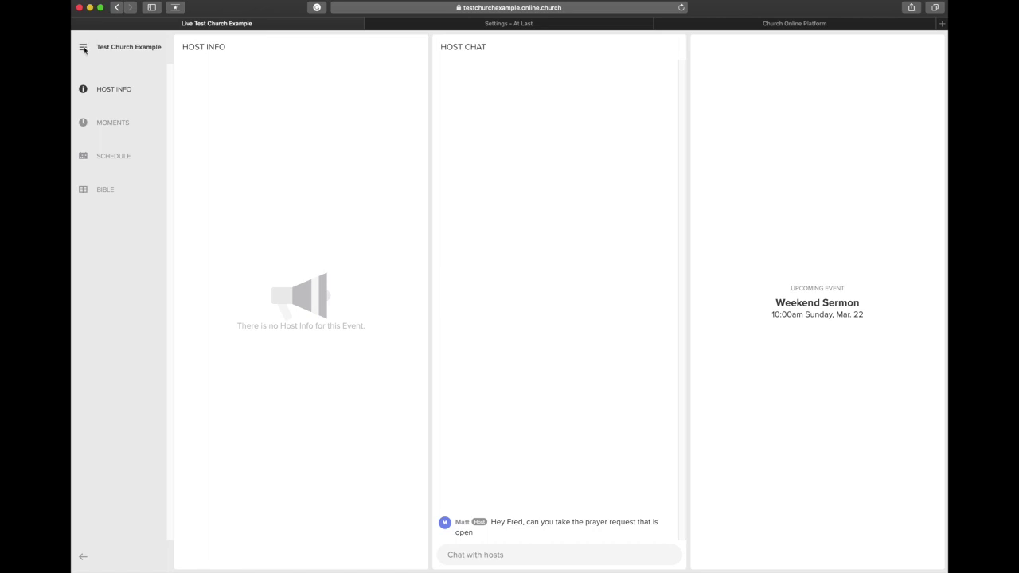
click(500, 8)
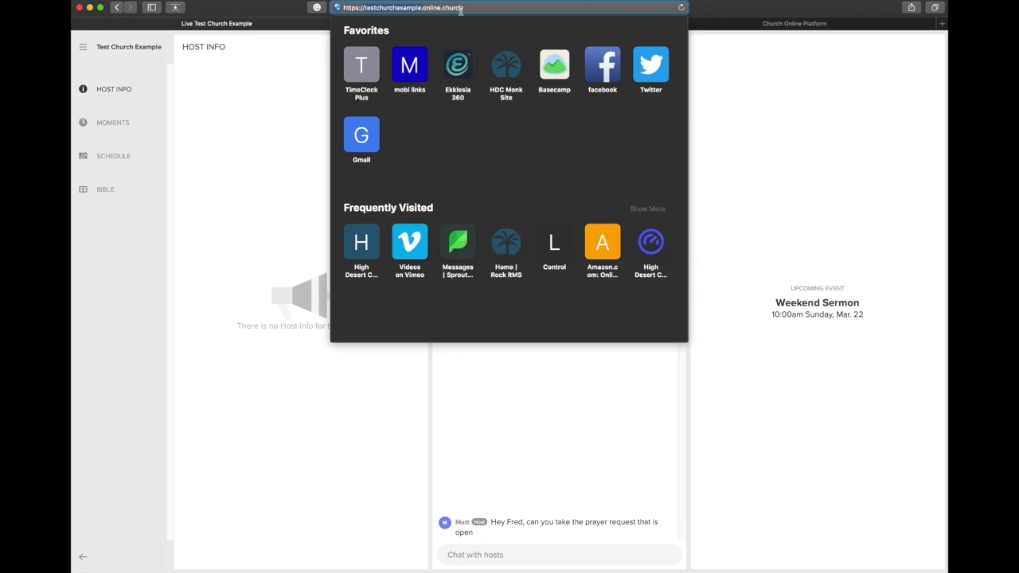
click(748, 60)
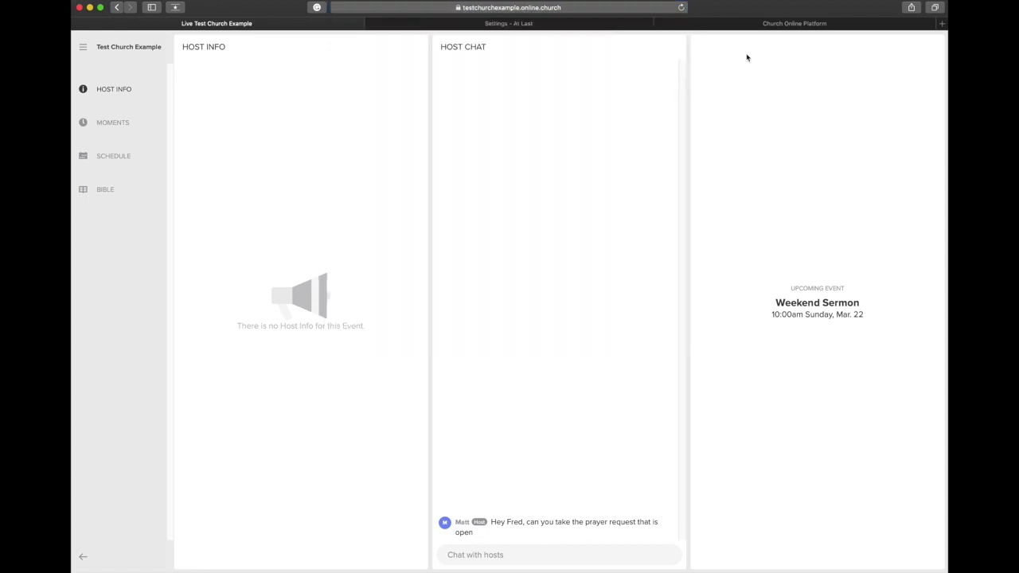